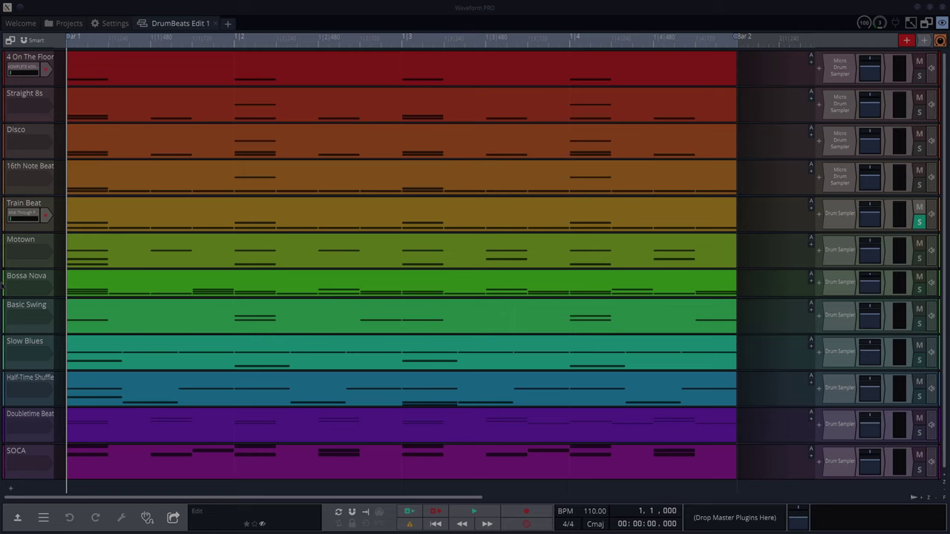
- Take Train Beat off solo, open the 4 On The Floor and Straight 8s clips in the step editor, and play Straight 8s
click(919, 221)
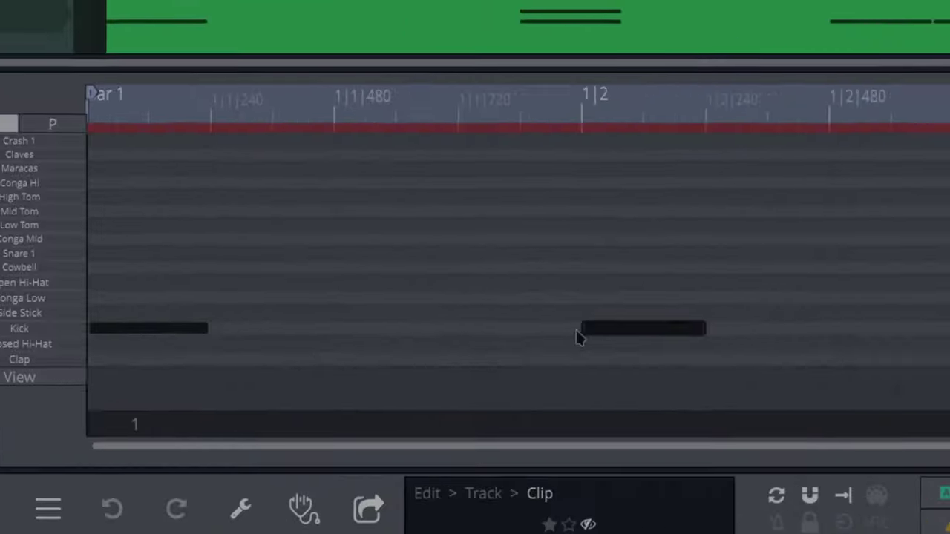
click(302, 226)
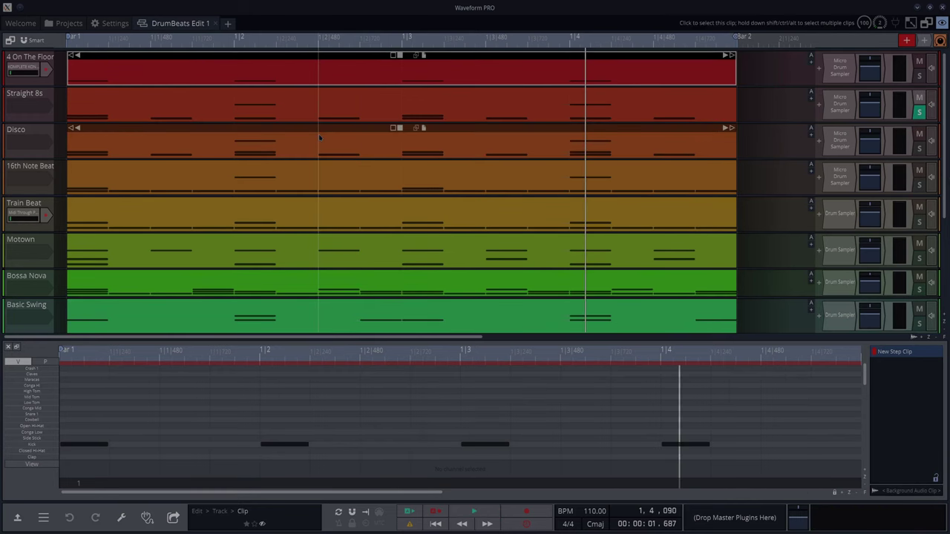
click(320, 138)
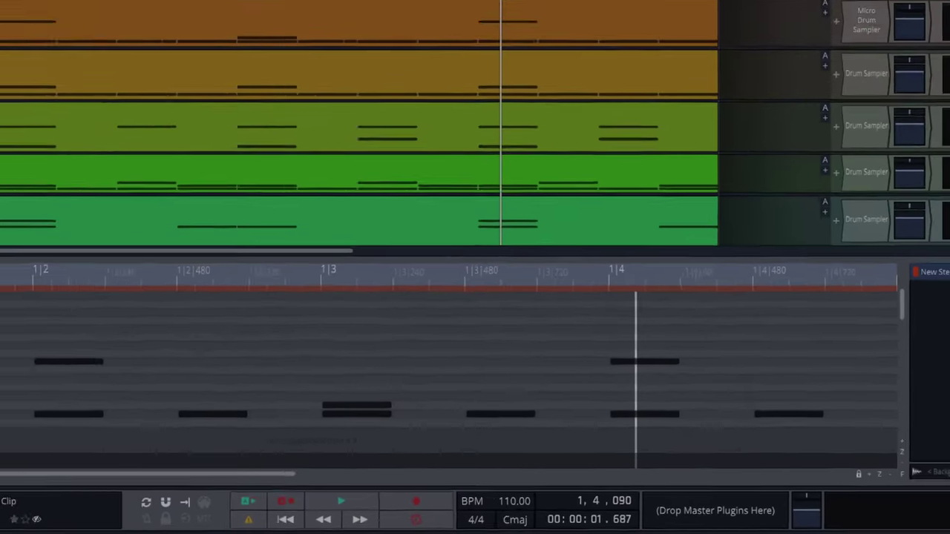
key(space)
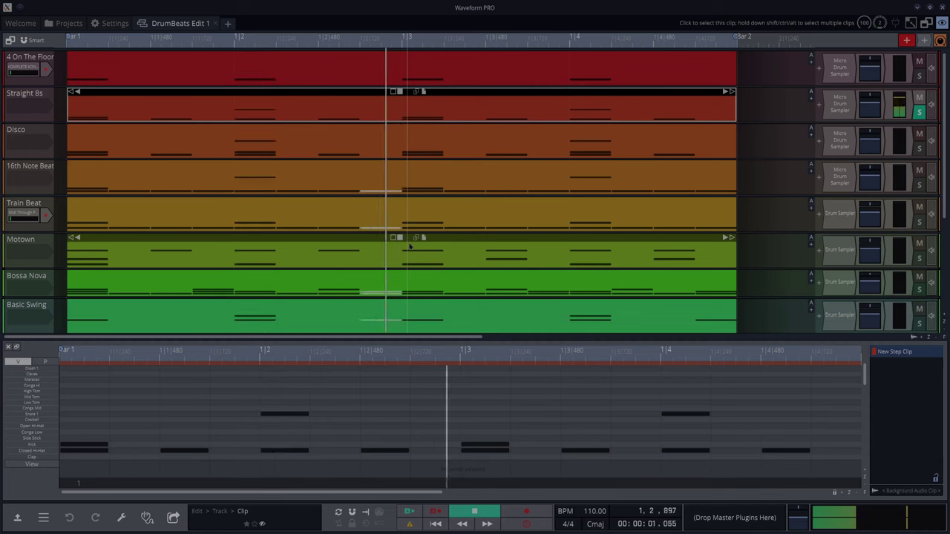
key(space)
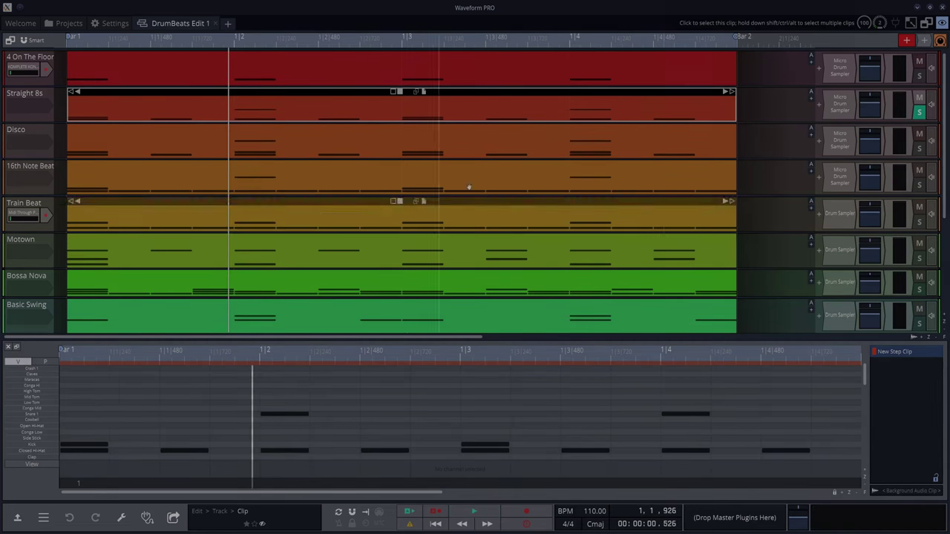
- Inspect the Micro Drum Sampler on the Straight 8s track, close it, and open the one on 4 On The Floor
double_click(840, 107)
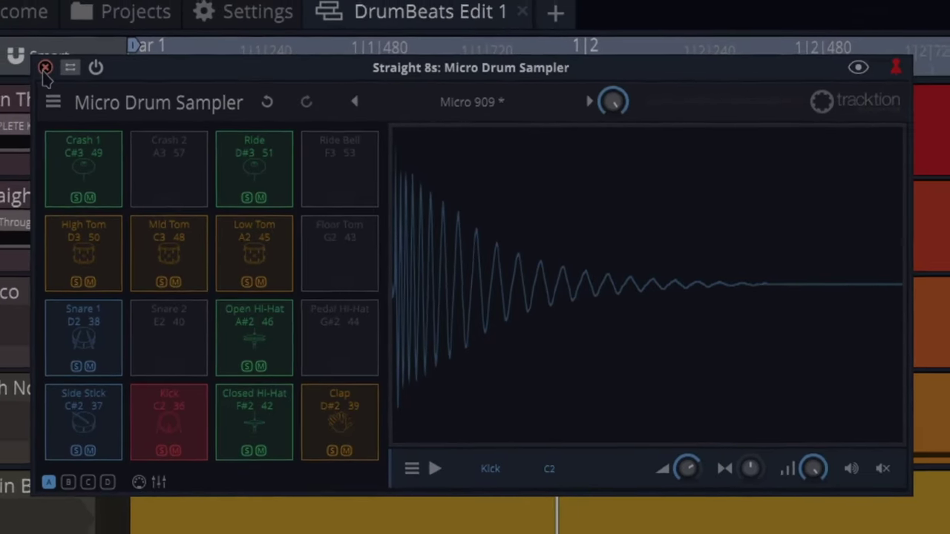
click(45, 68)
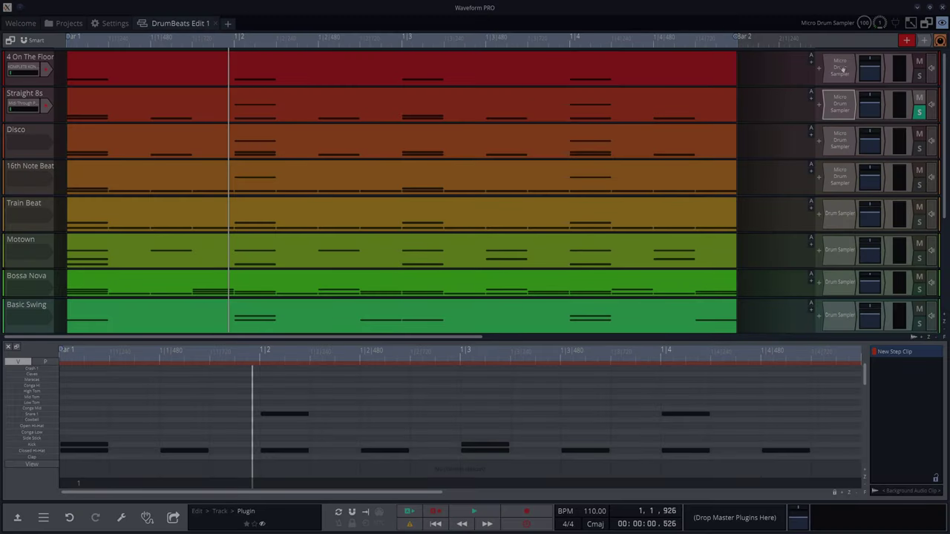
double_click(841, 68)
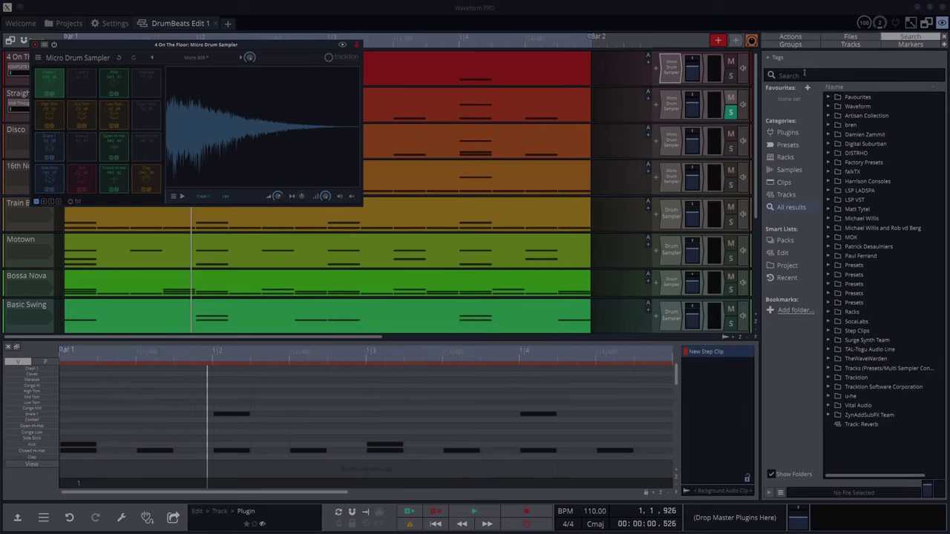
- Search the samples for "kick" and browse the DrumLoops folder inside LoopsEtc
text(k)
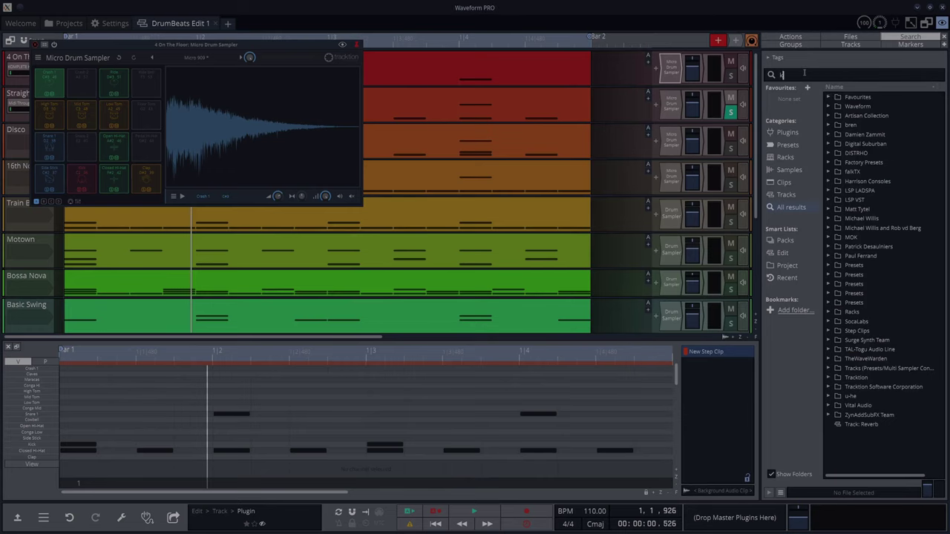
text(ick)
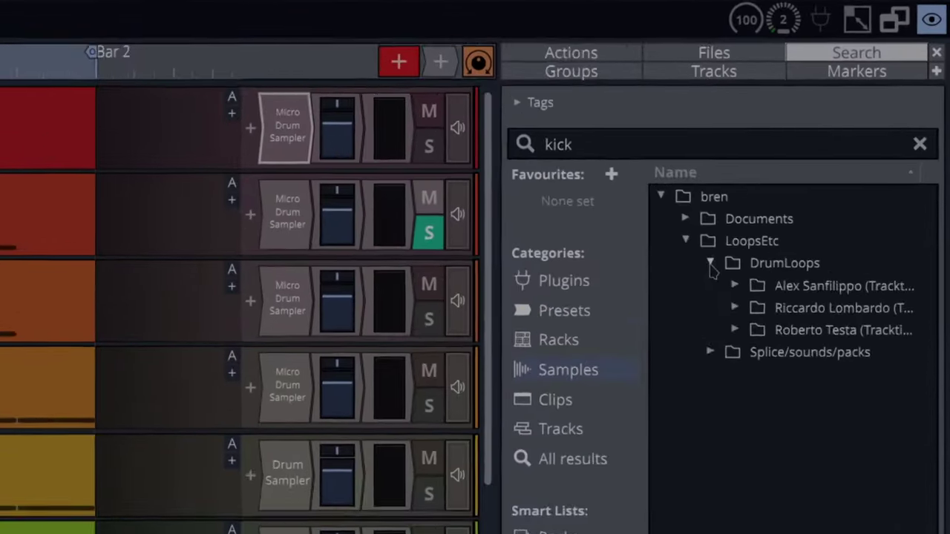
click(859, 124)
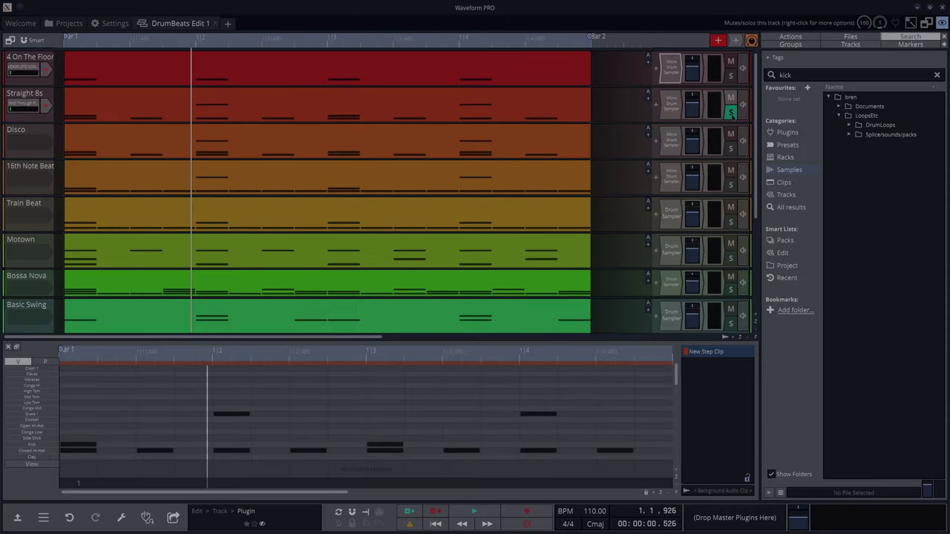
- Solo the Disco track instead of Straight 8s, and audition the 16th Note Beat clip in the step editor
click(731, 113)
click(730, 149)
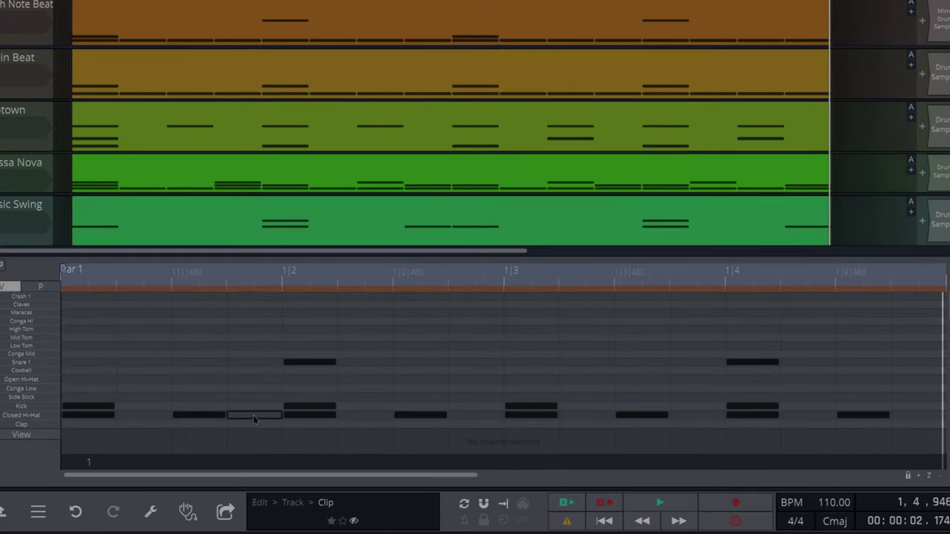
click(475, 23)
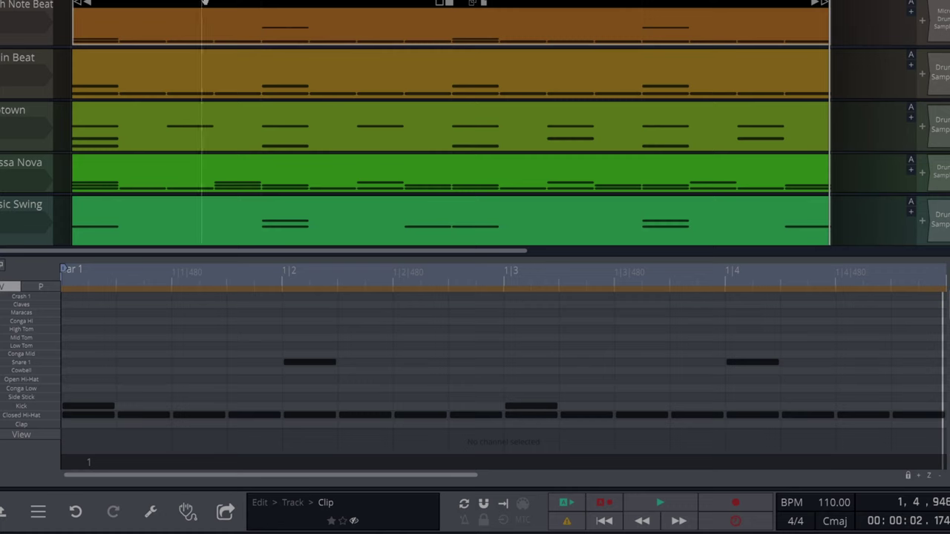
key(space)
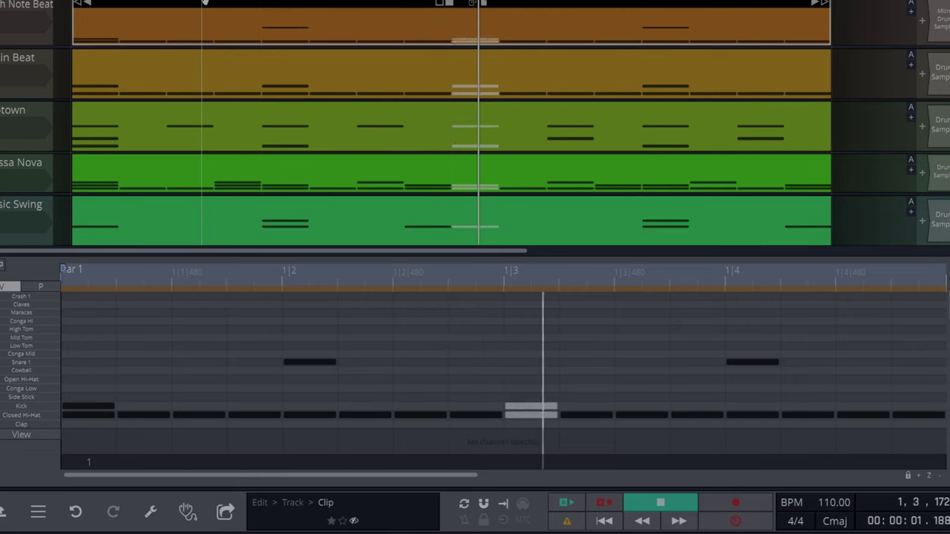
key(space)
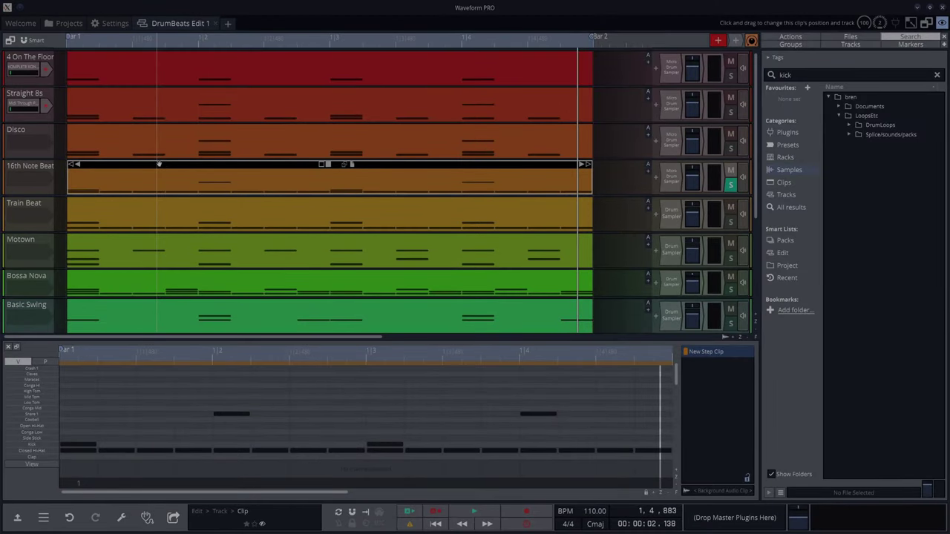
- Remove the Closed Hi-Hat hits on beats 2 and 4 of the 16th Note Beat and vary the hi-hat velocities during playback
click(239, 451)
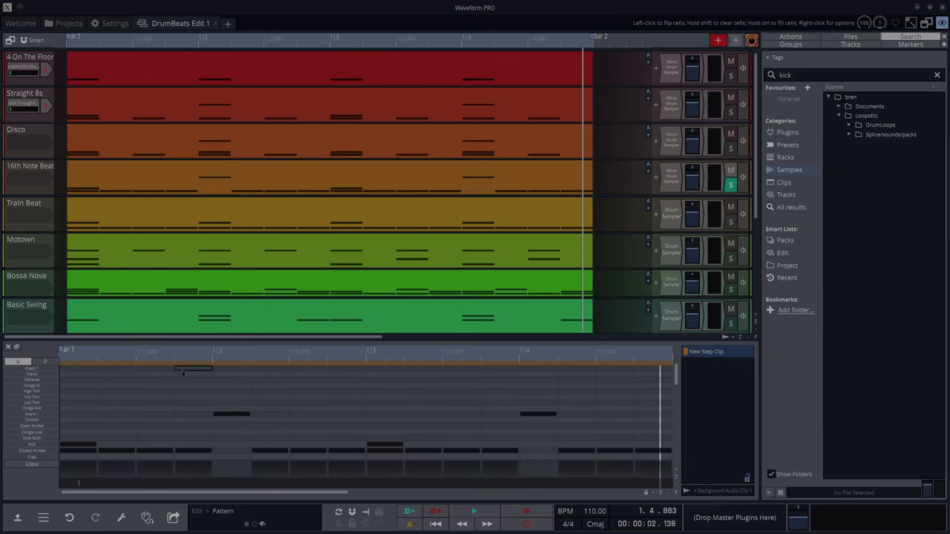
key(space)
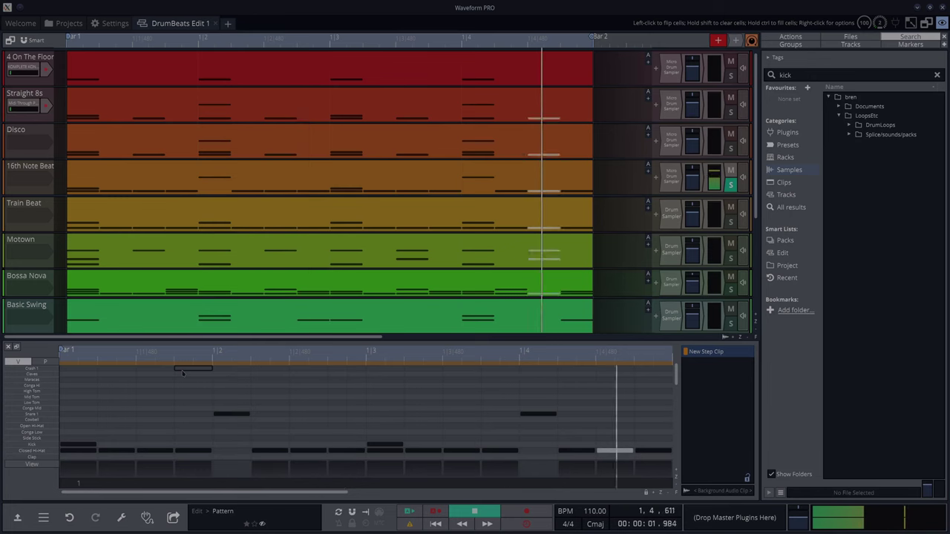
key(space)
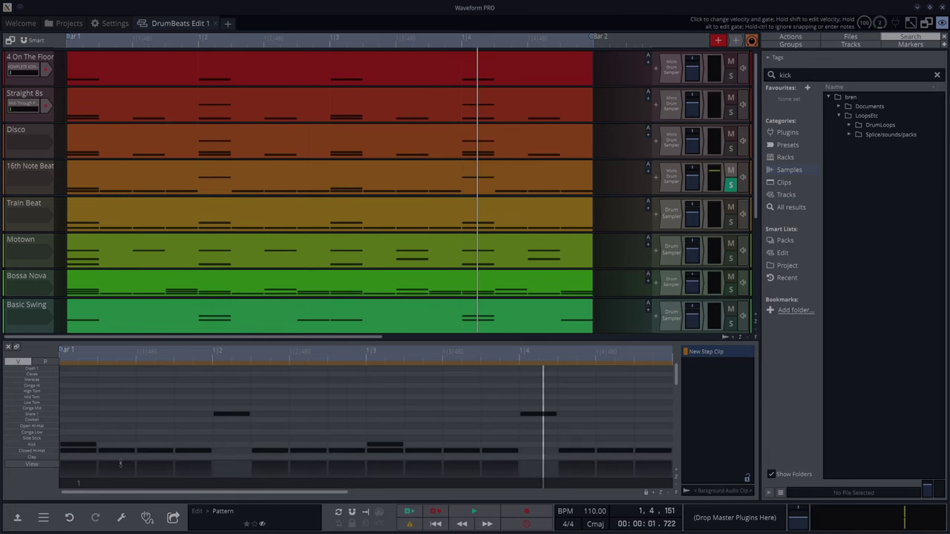
key(space)
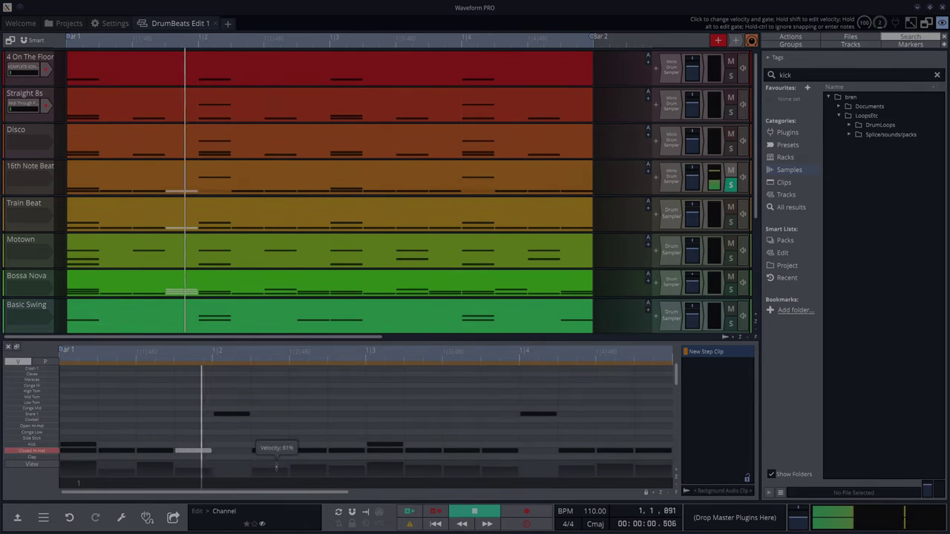
key(space)
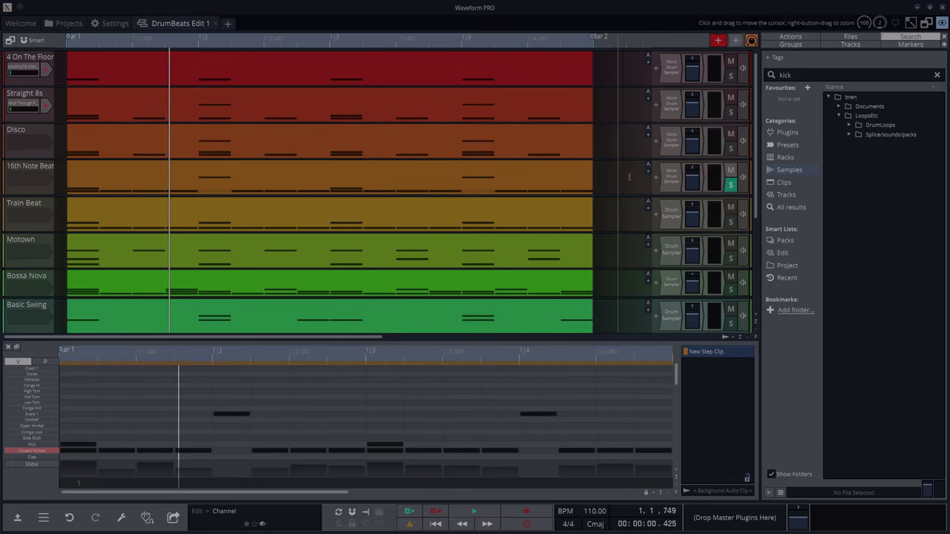
- Move the solo to Train Beat and review its Snare and Kick channel velocities while auditioning the pattern
click(732, 221)
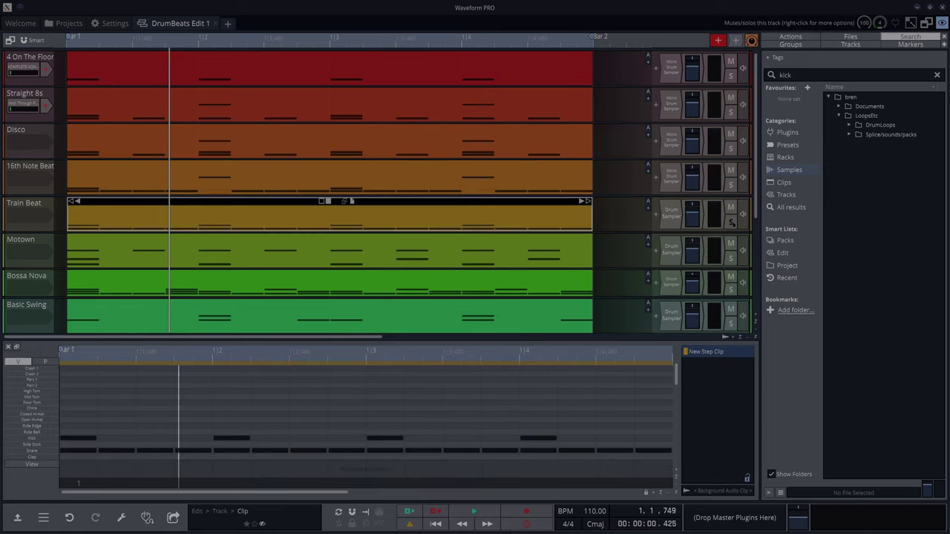
click(731, 221)
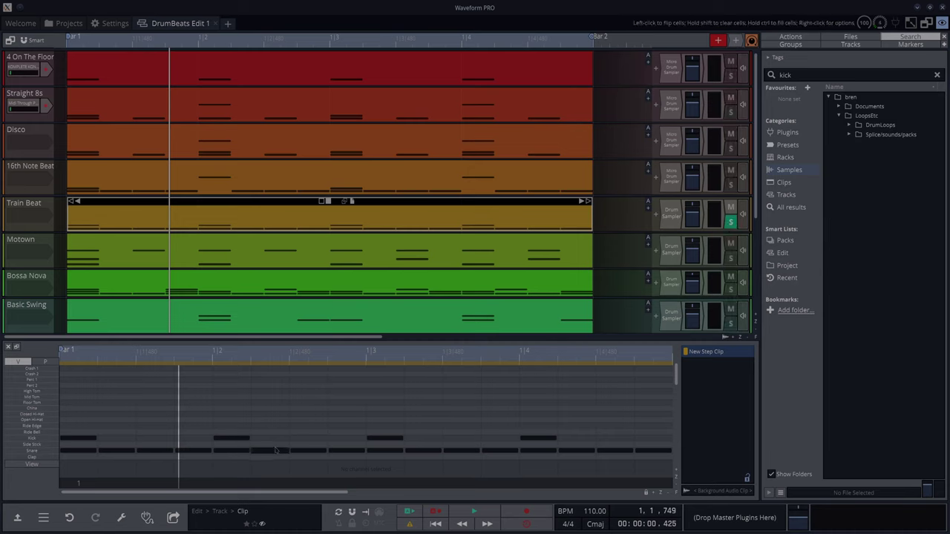
click(32, 452)
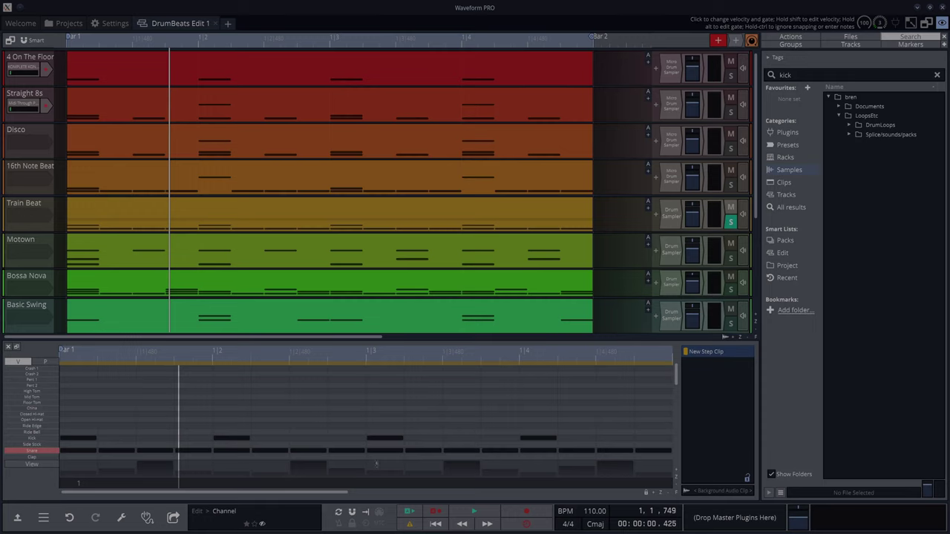
click(27, 439)
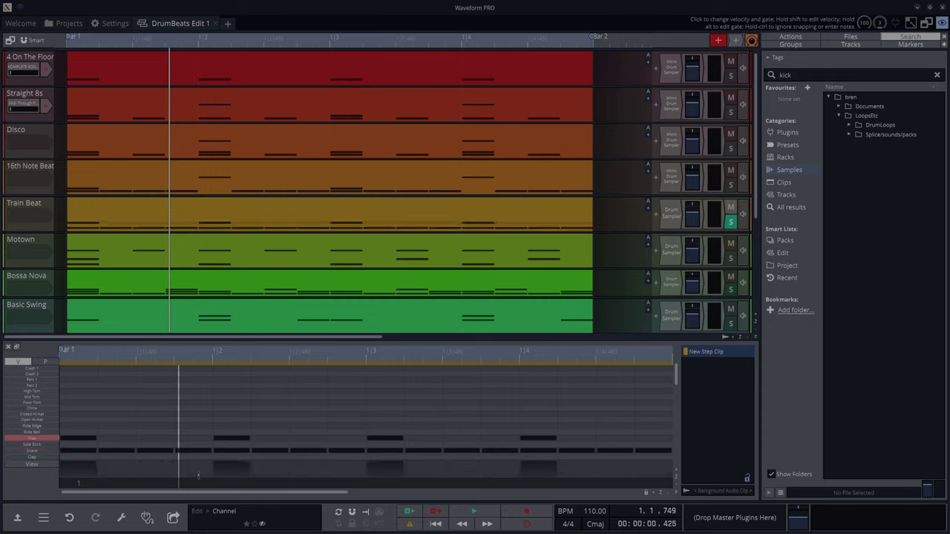
click(33, 451)
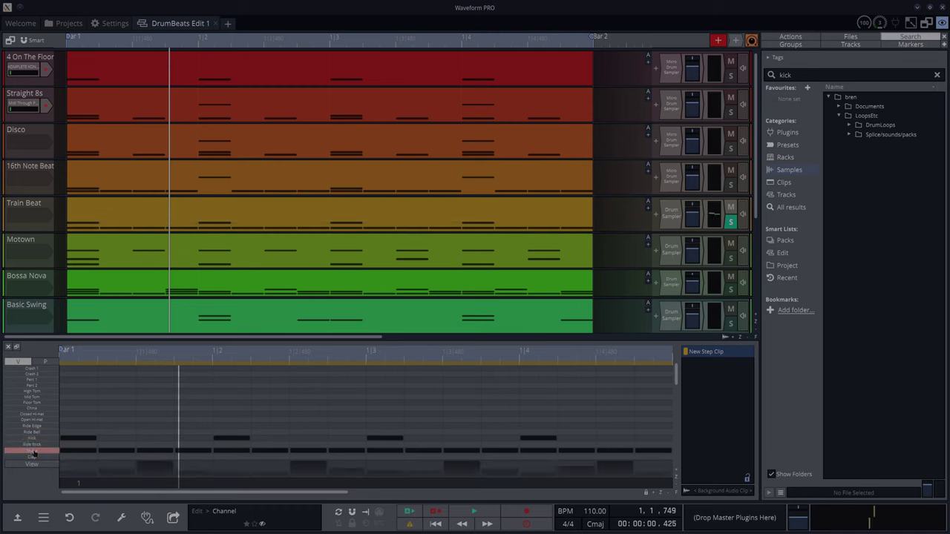
key(space)
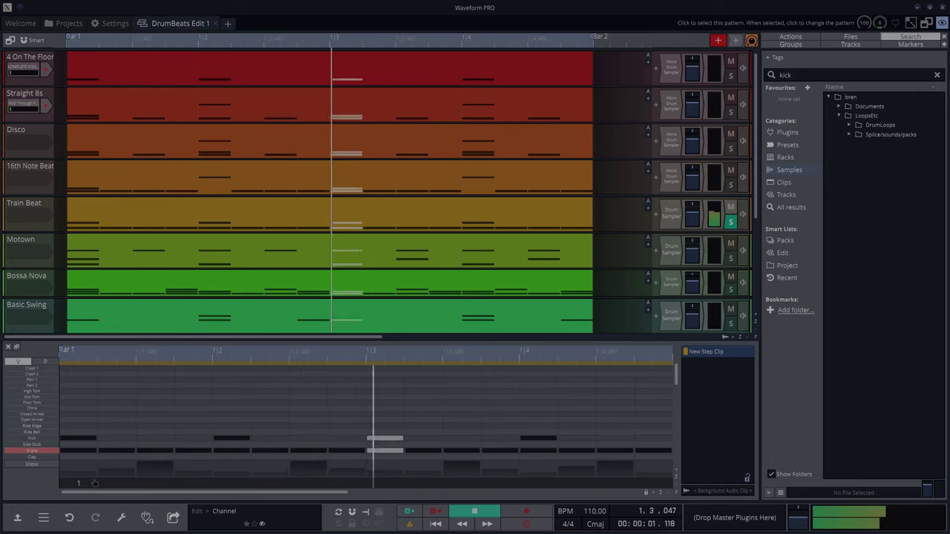
key(space)
- Move the solo from Train Beat to Motown and play the Motown beat
click(731, 221)
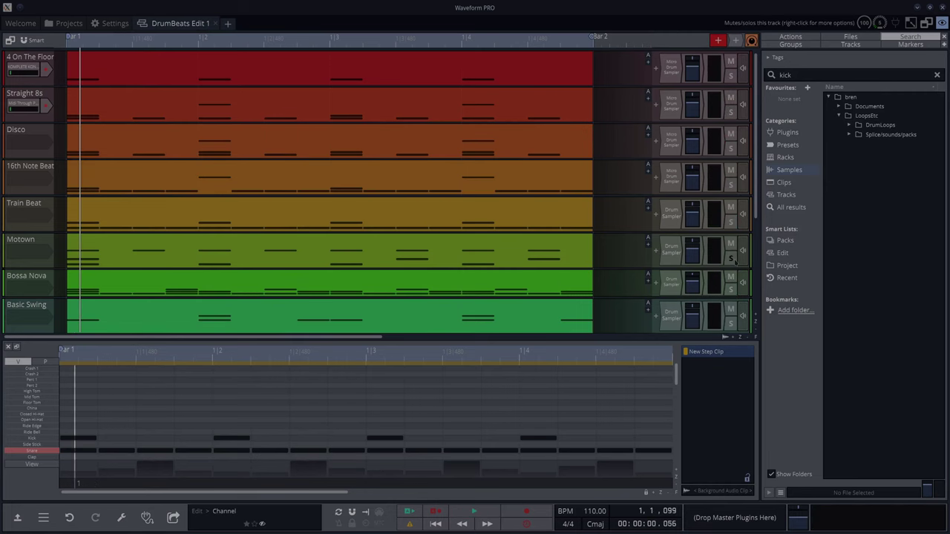
click(731, 258)
key(space)
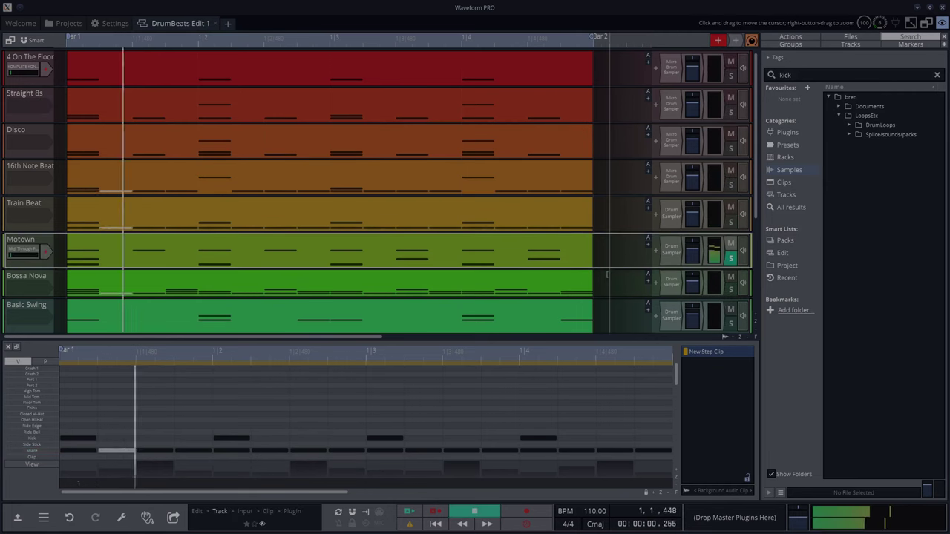
- Set the project tempo to 140 BPM
click(592, 513)
click(604, 492)
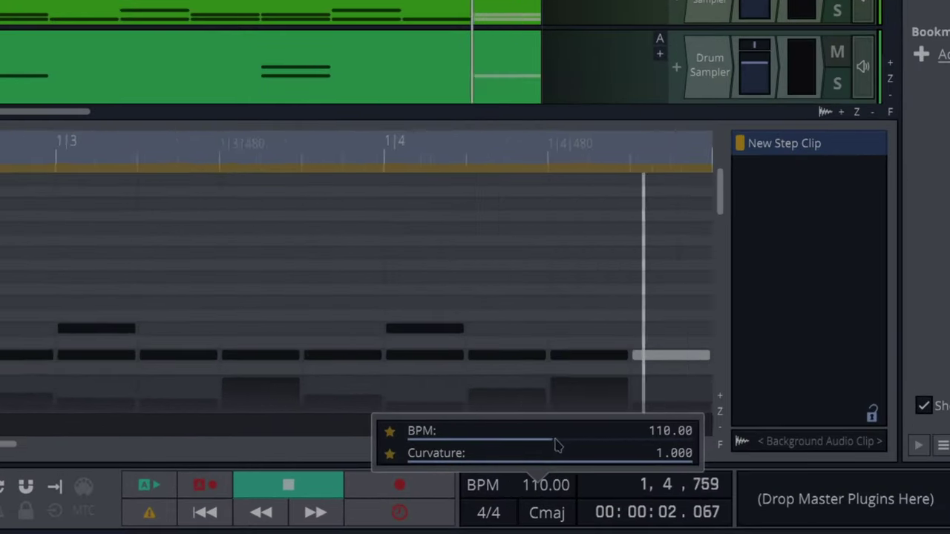
mouse_move(561, 444)
mouse_down()
mouse_move(584, 446)
mouse_move(561, 447)
mouse_up()
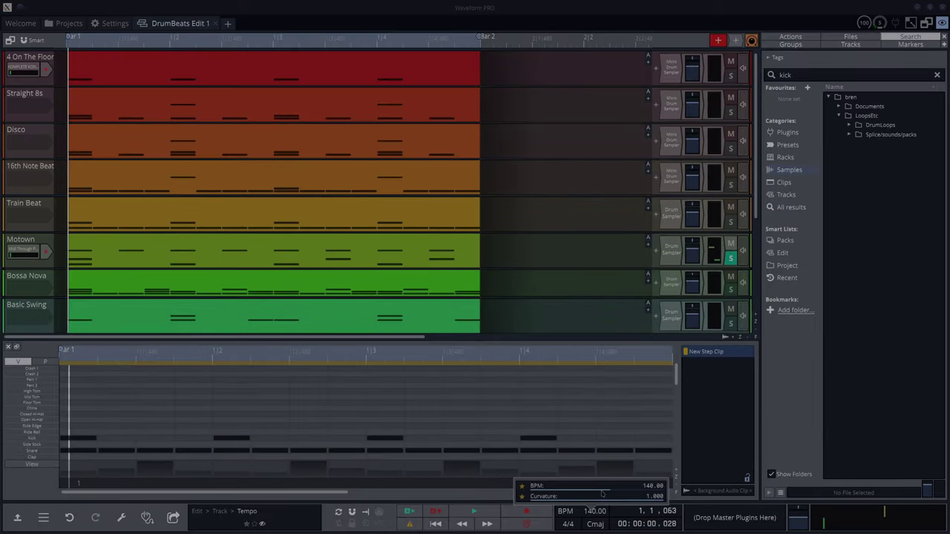
- Move the solo from Motown to Bossa Nova, open the Bossa Nova clip in the step editor, and play it
click(730, 258)
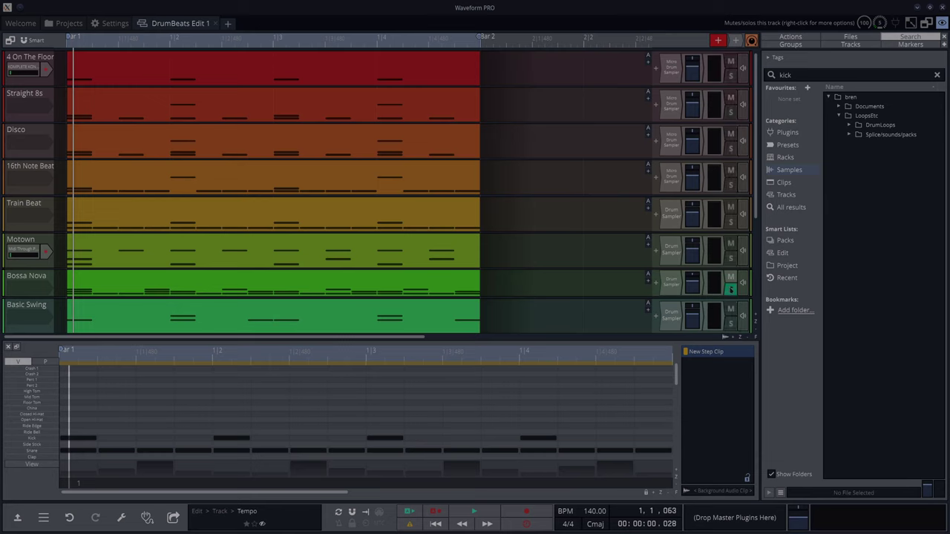
click(730, 290)
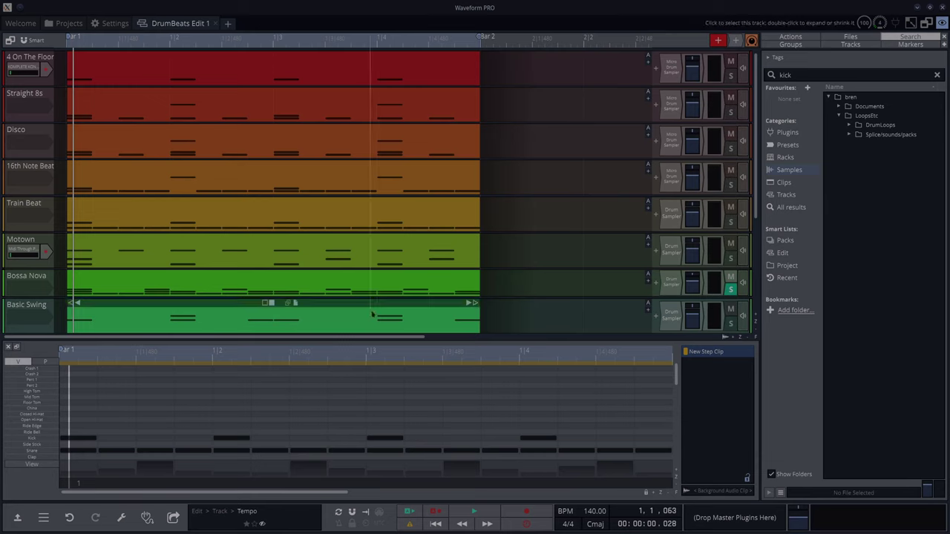
click(213, 273)
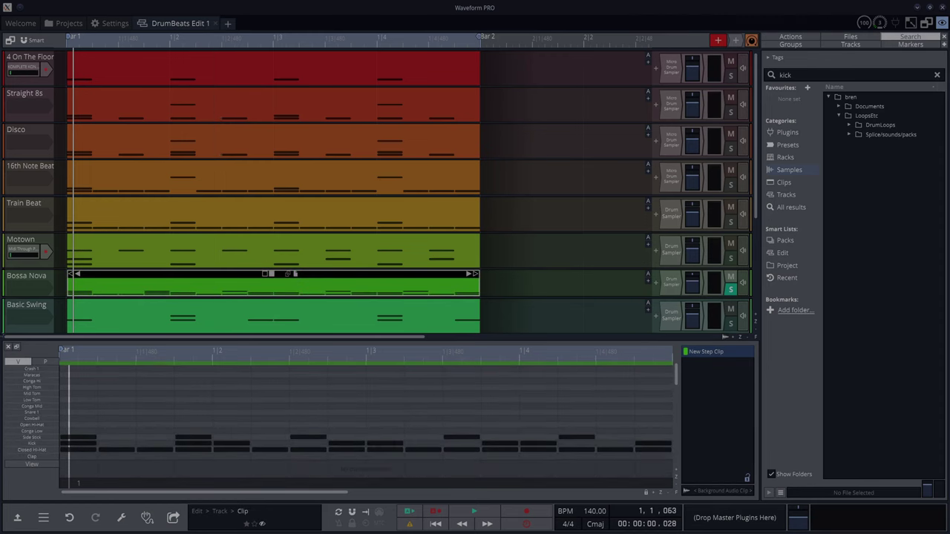
key(space)
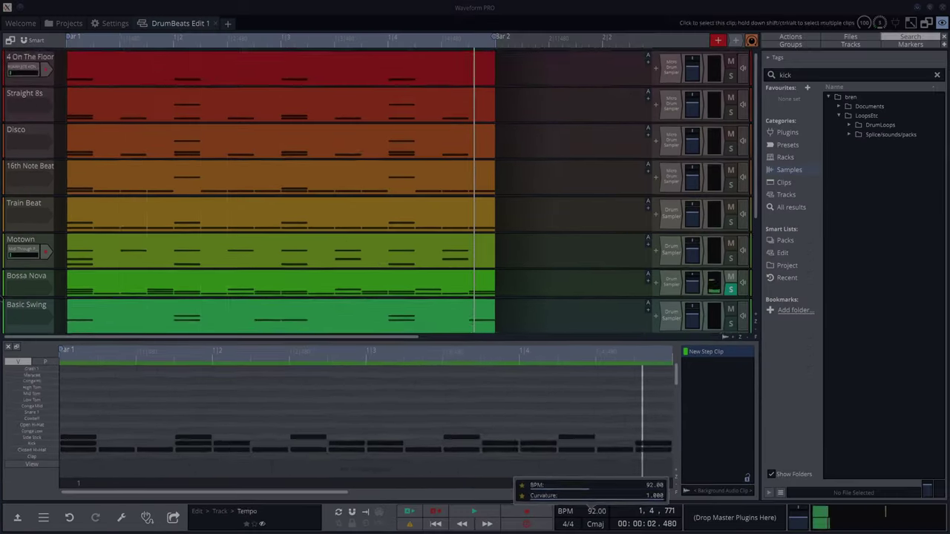
- Open the Basic Swing clip in the step editor with its track soloed
scroll(117, 294, down, 1)
click(116, 294)
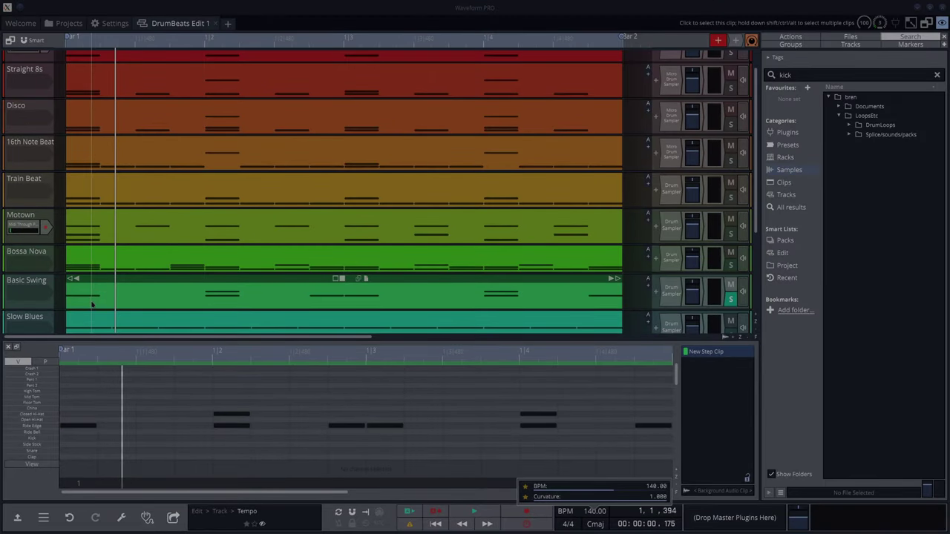
- Select the Slow Blues track
scroll(28, 261, down, 3)
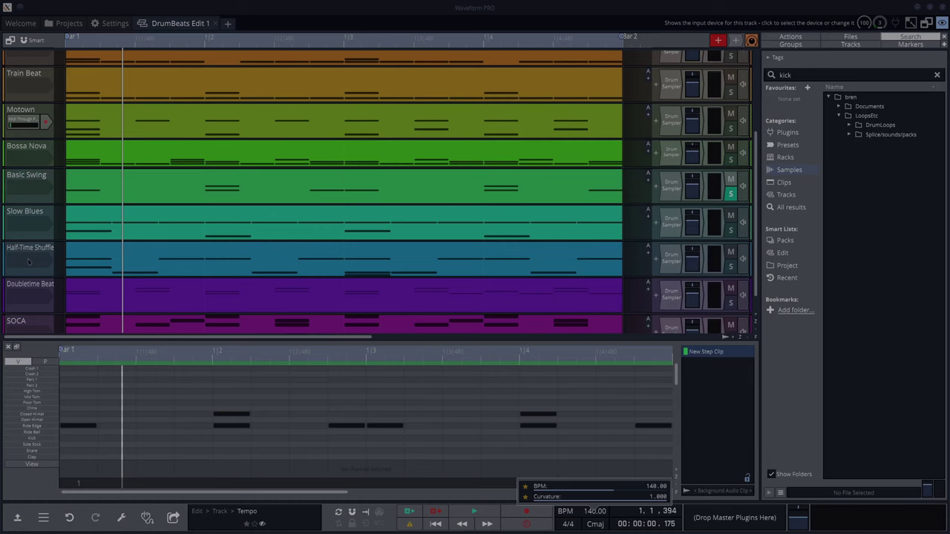
scroll(28, 262, down, 1)
scroll(28, 261, down, 1)
click(34, 217)
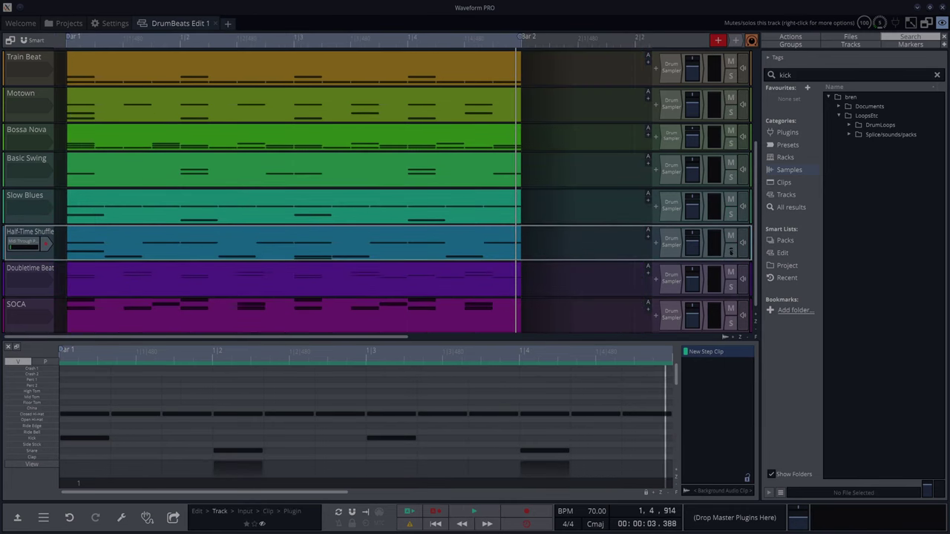
- Solo the Half-Time Shuffle track and play its beat, and enlarge the step editor for the Doubletime Beat pattern
click(730, 251)
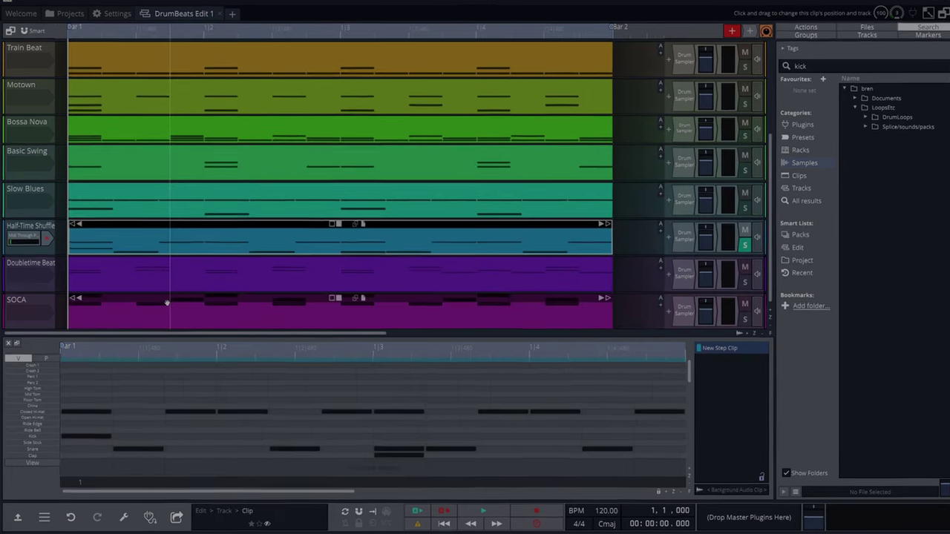
key(space)
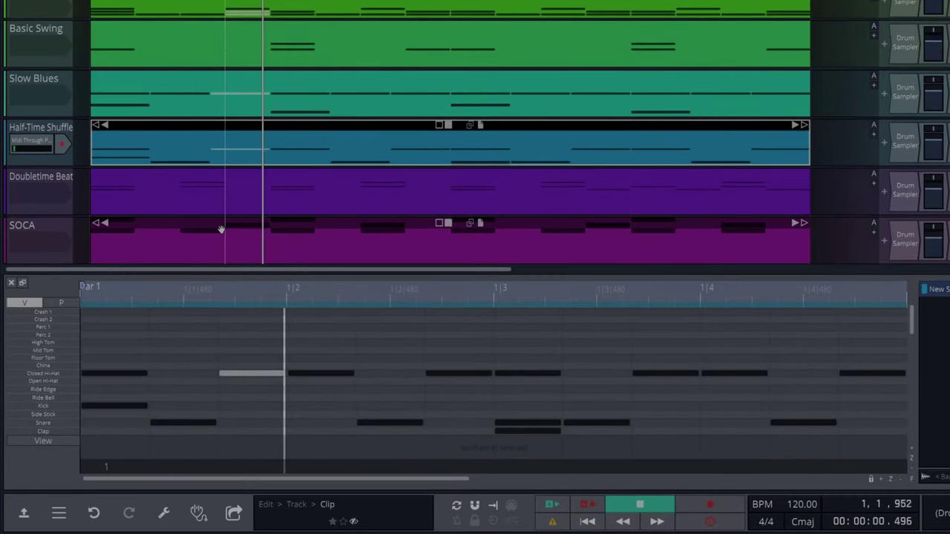
double_click(308, 342)
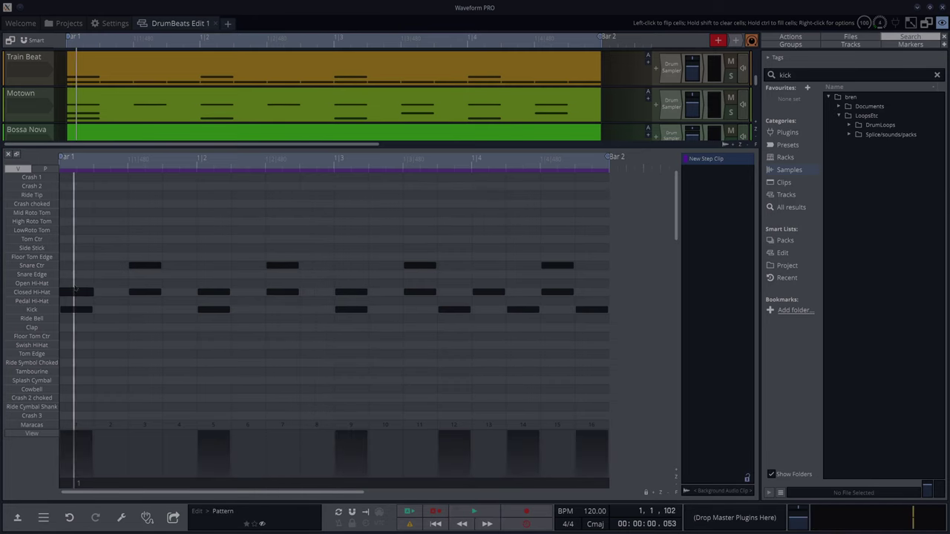
- Open the SOCA clip in the step editor and move the solo from Doubletime Beat to SOCA
click(36, 305)
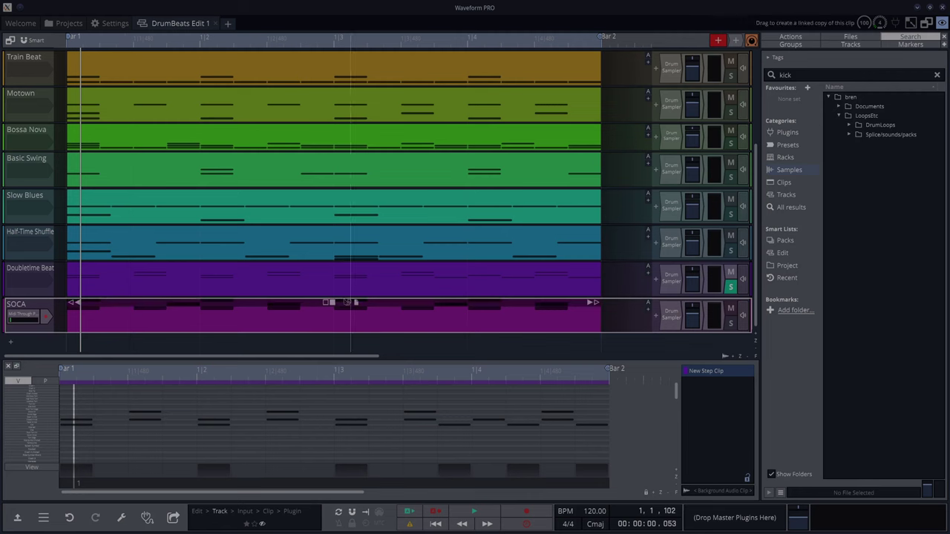
click(311, 303)
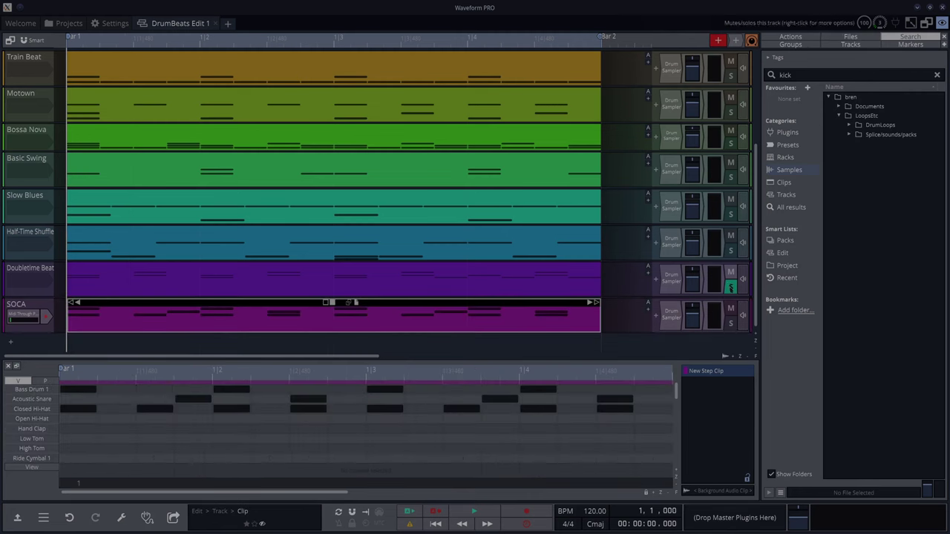
click(731, 288)
click(731, 325)
ctrl+click(144, 295)
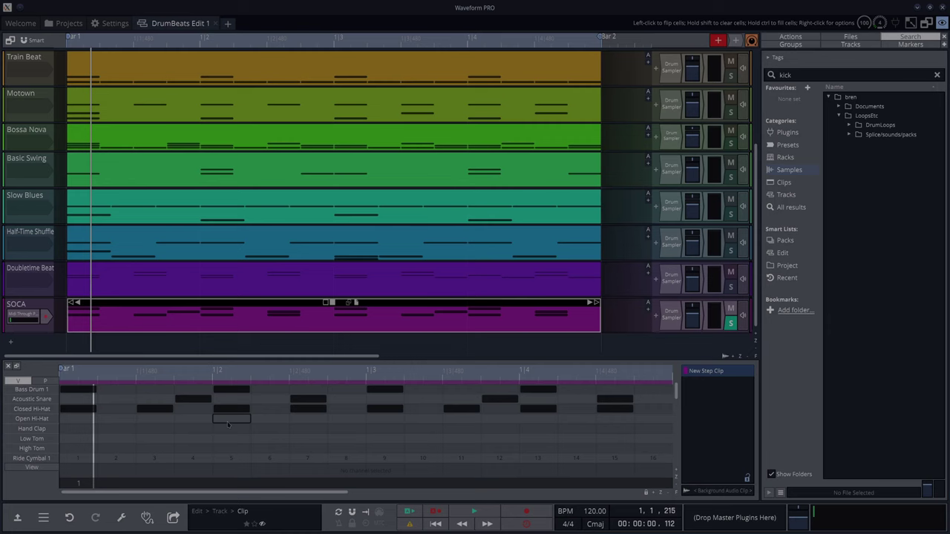
- Examine the drum kit loaded in the Basic Swing track's Drum Sampler, and close the sampler
double_click(671, 169)
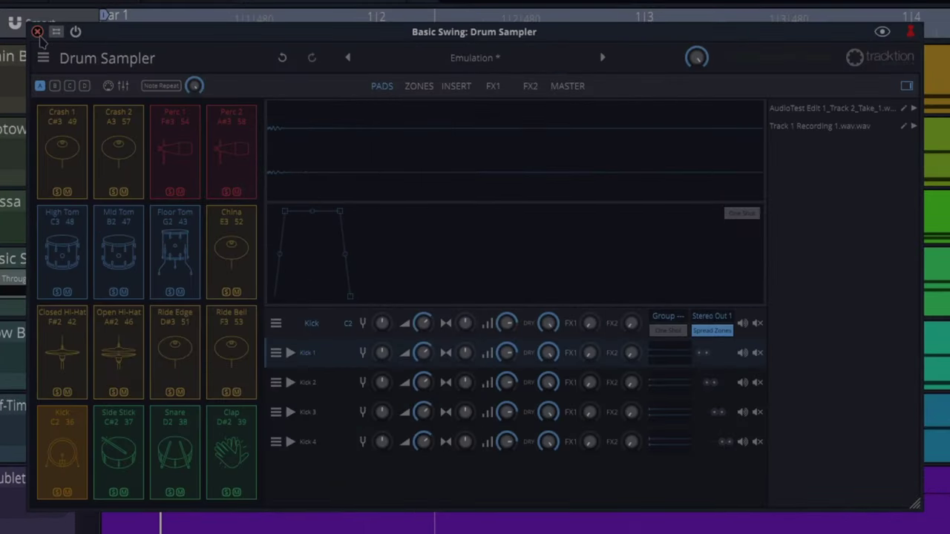
click(37, 32)
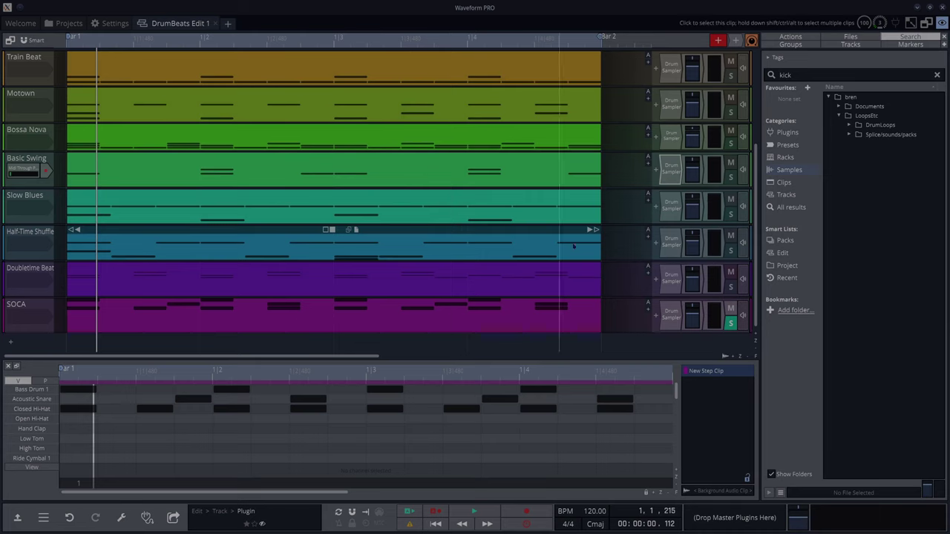
- Open the Doubletime Beat track's Drum Sampler and audition the AVL Red Zepplin and Acoustic Warm kits
double_click(670, 278)
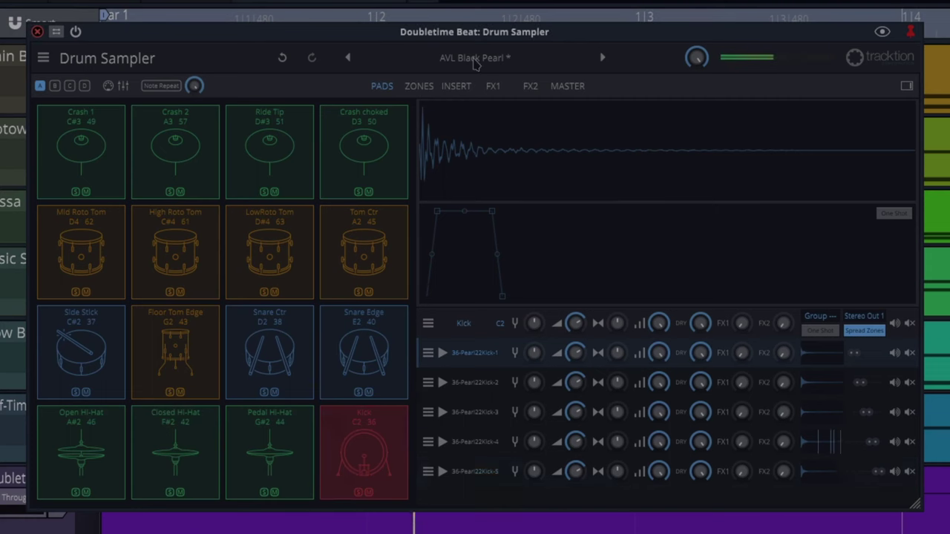
click(473, 58)
click(441, 178)
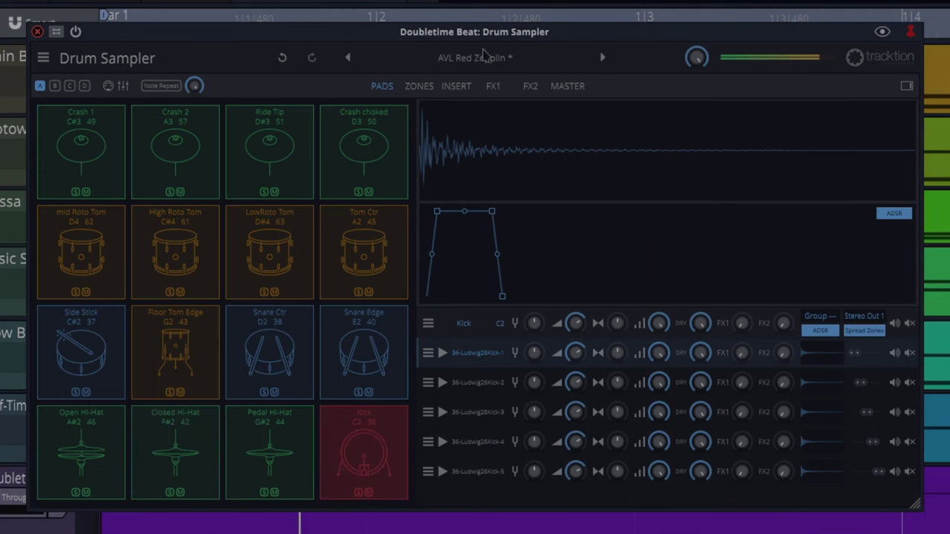
click(473, 58)
click(422, 119)
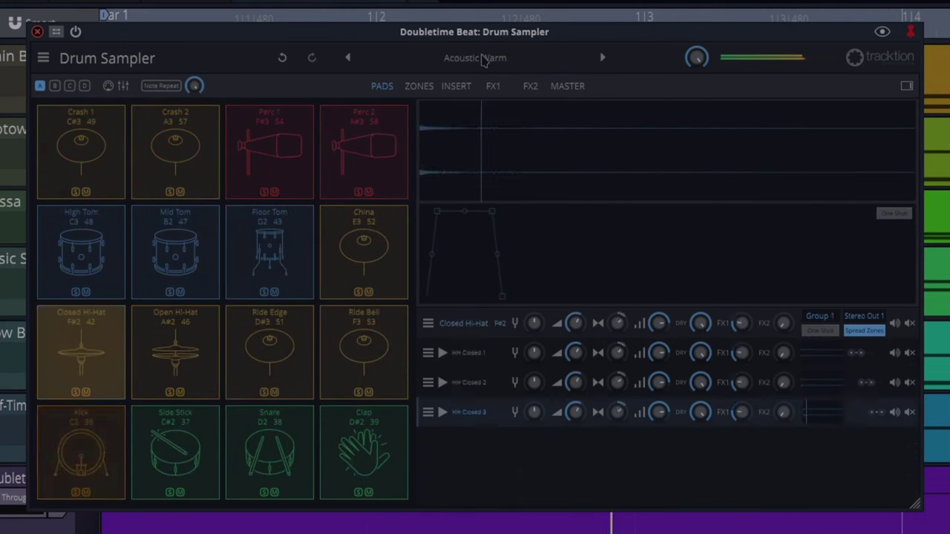
- Audition the Cyberpunk, Retro Electronic Drums and Drum And Bass kits on the Doubletime Beat track
click(481, 58)
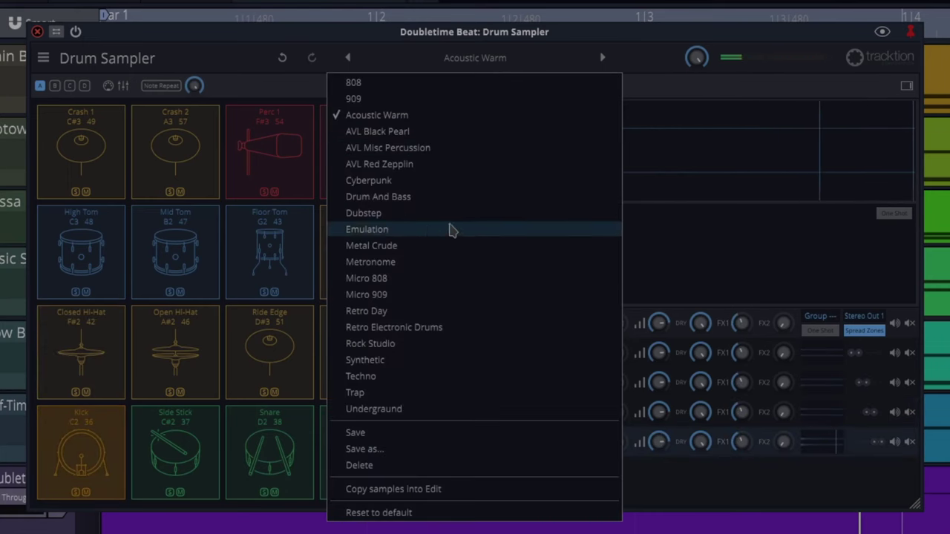
click(439, 181)
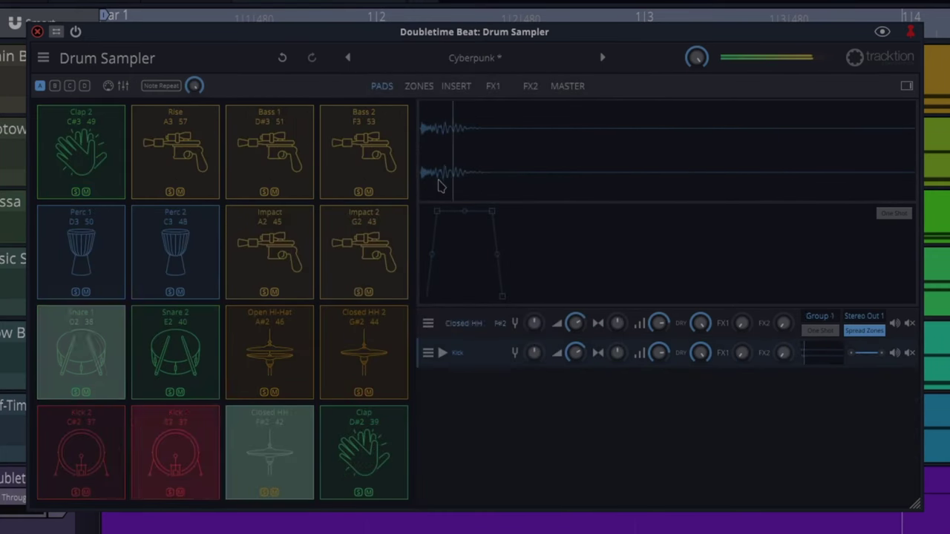
click(475, 57)
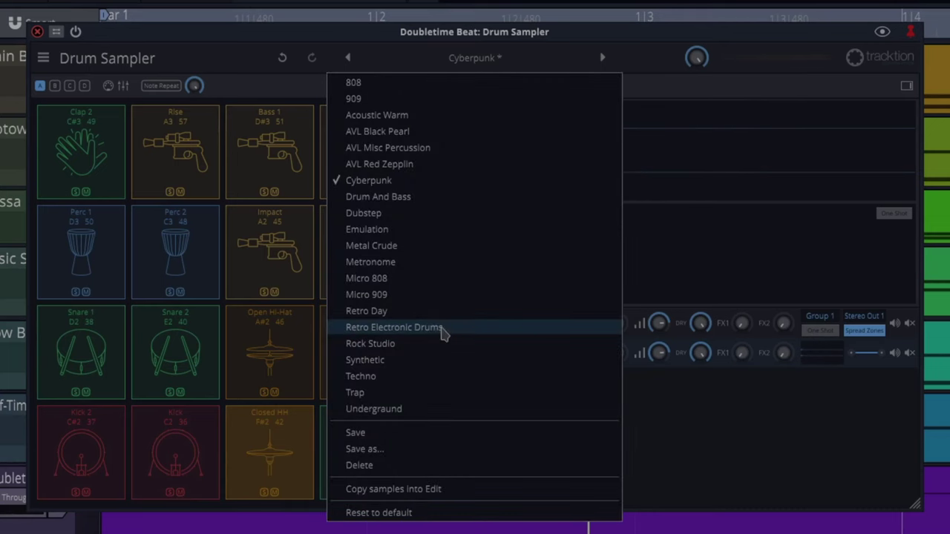
click(444, 335)
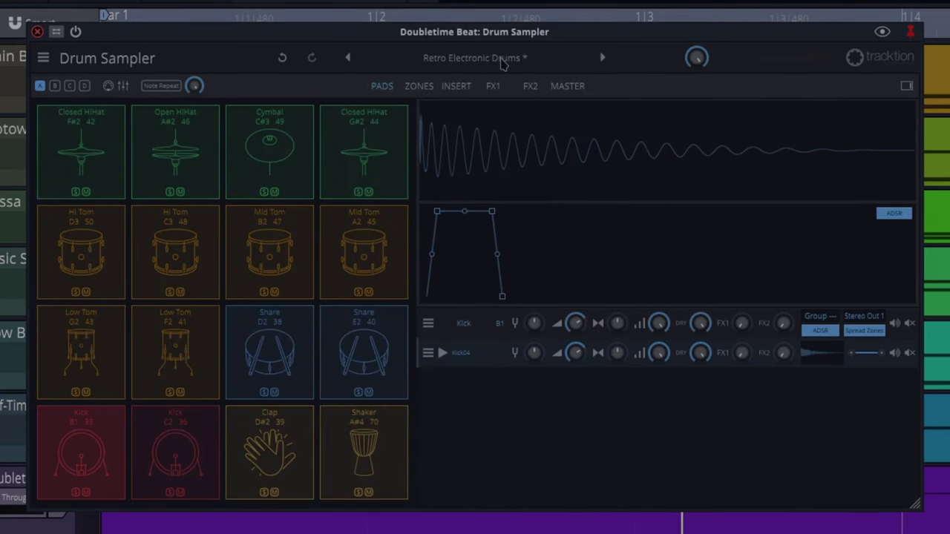
click(501, 61)
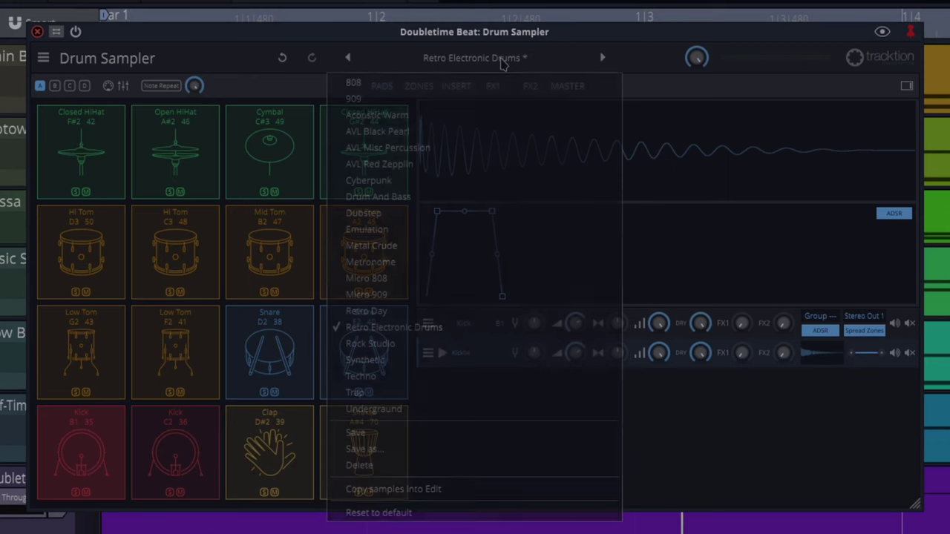
click(461, 208)
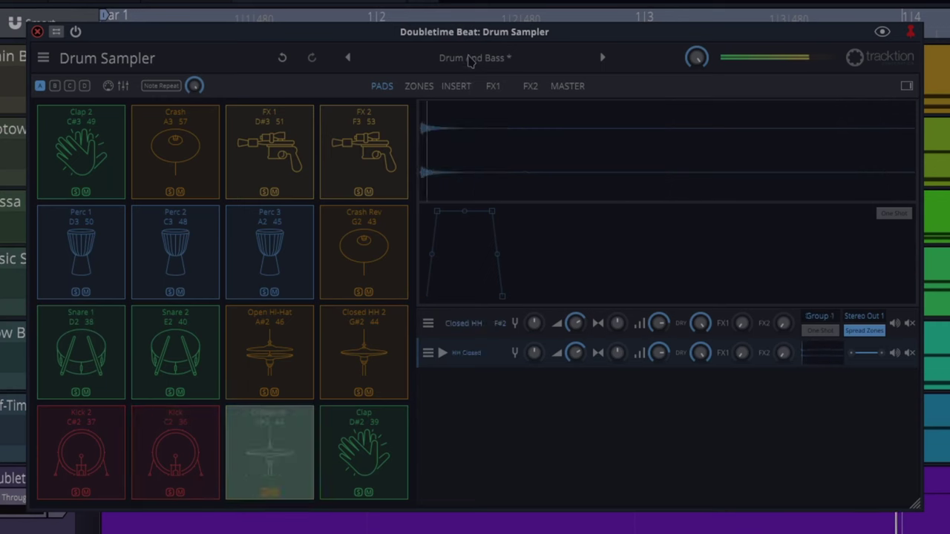
- Audition the Metal Crude, Underground and Trap kits on the Doubletime Beat track
click(469, 58)
click(444, 246)
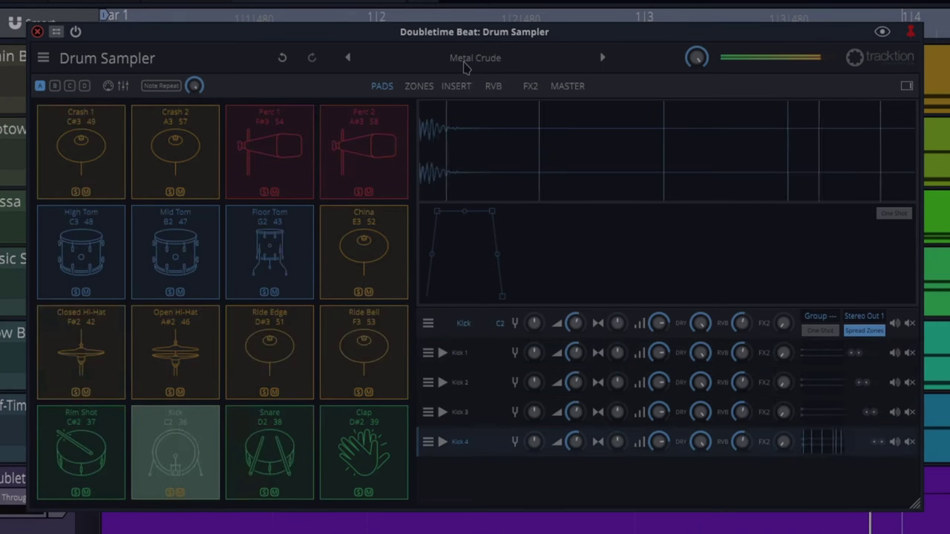
click(465, 66)
click(462, 62)
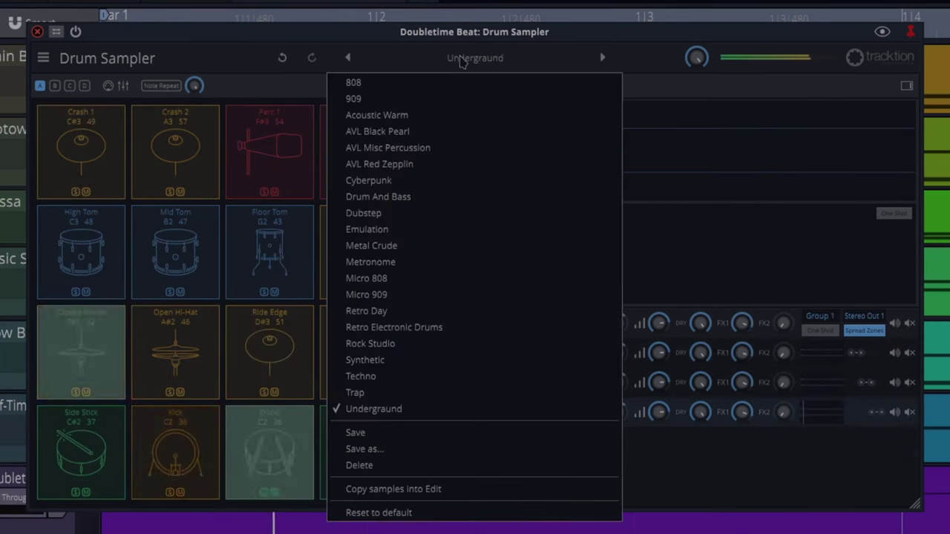
click(408, 392)
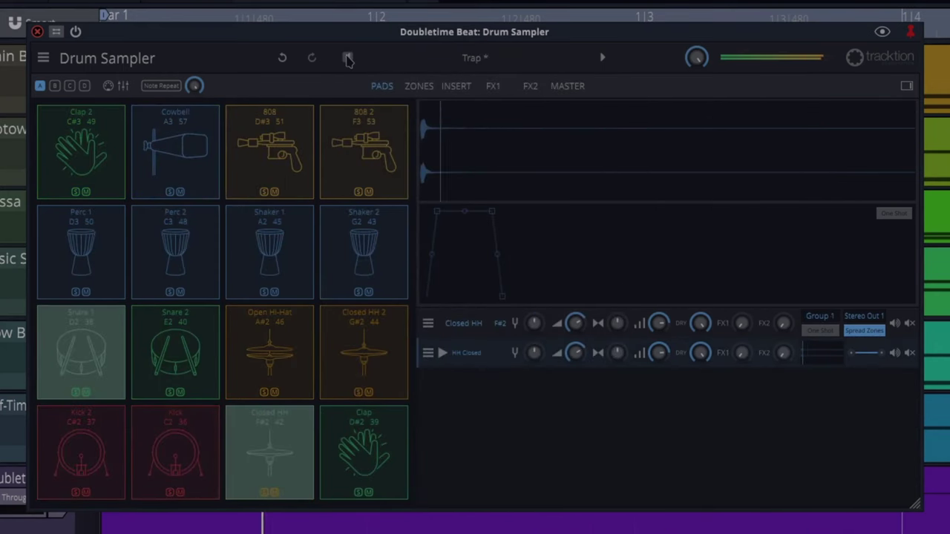
- Try the Techno kit, return the Doubletime Beat sampler to the AVL Black Pearl kit, and close the sampler
click(347, 57)
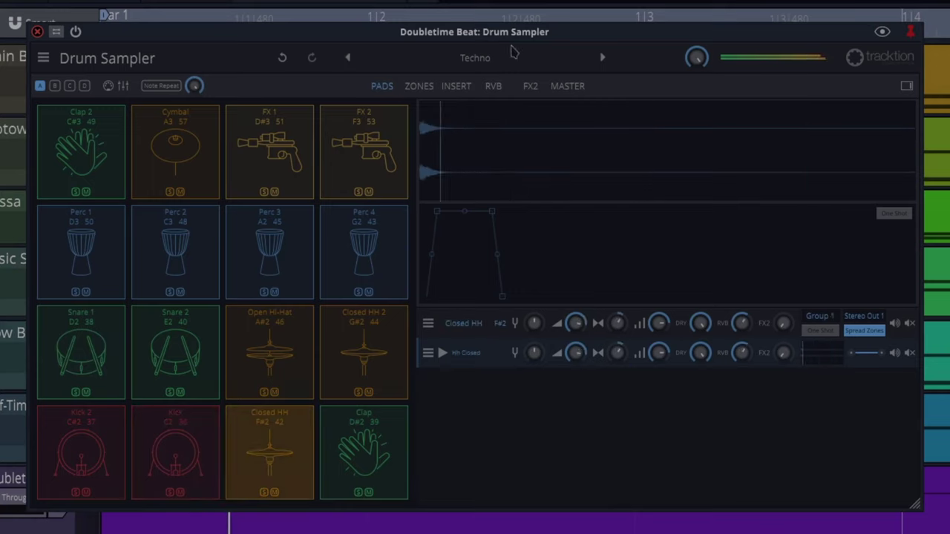
click(347, 57)
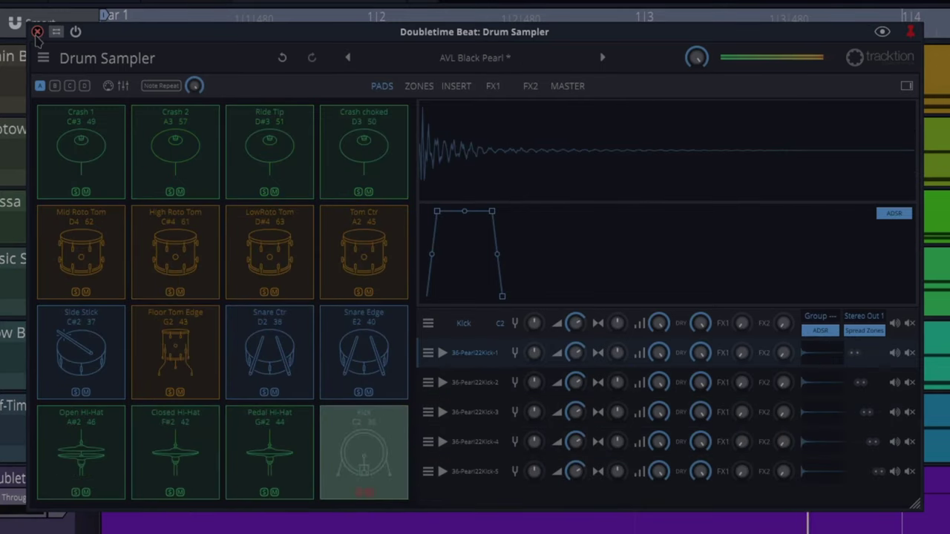
click(37, 31)
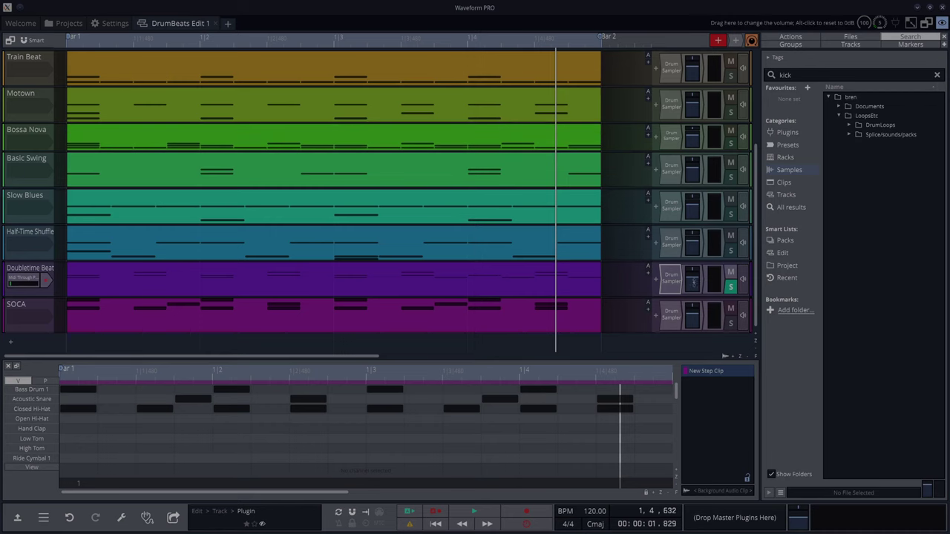
- Start adding a new plugin to the Doubletime Beat track and browse Waveform's built-in effects
right_click(686, 276)
click(700, 321)
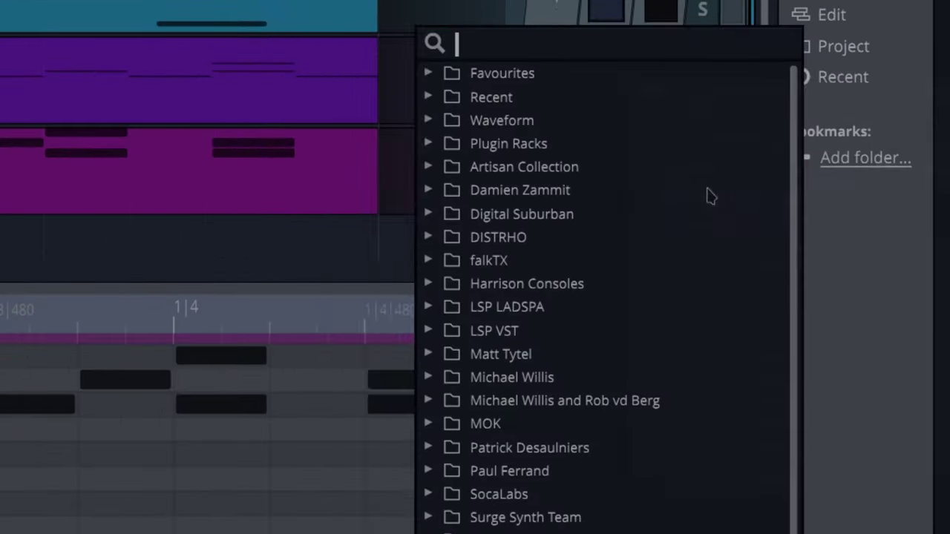
scroll(564, 445, down, 10)
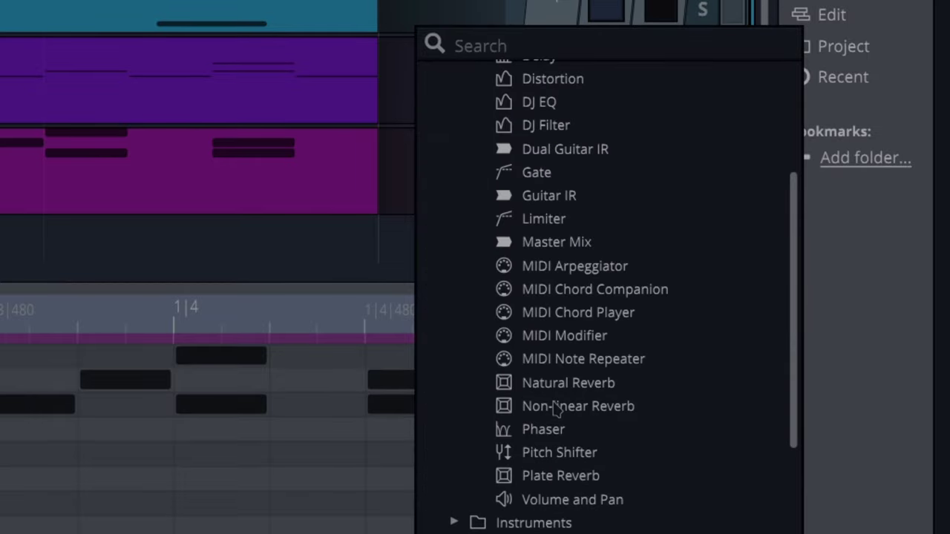